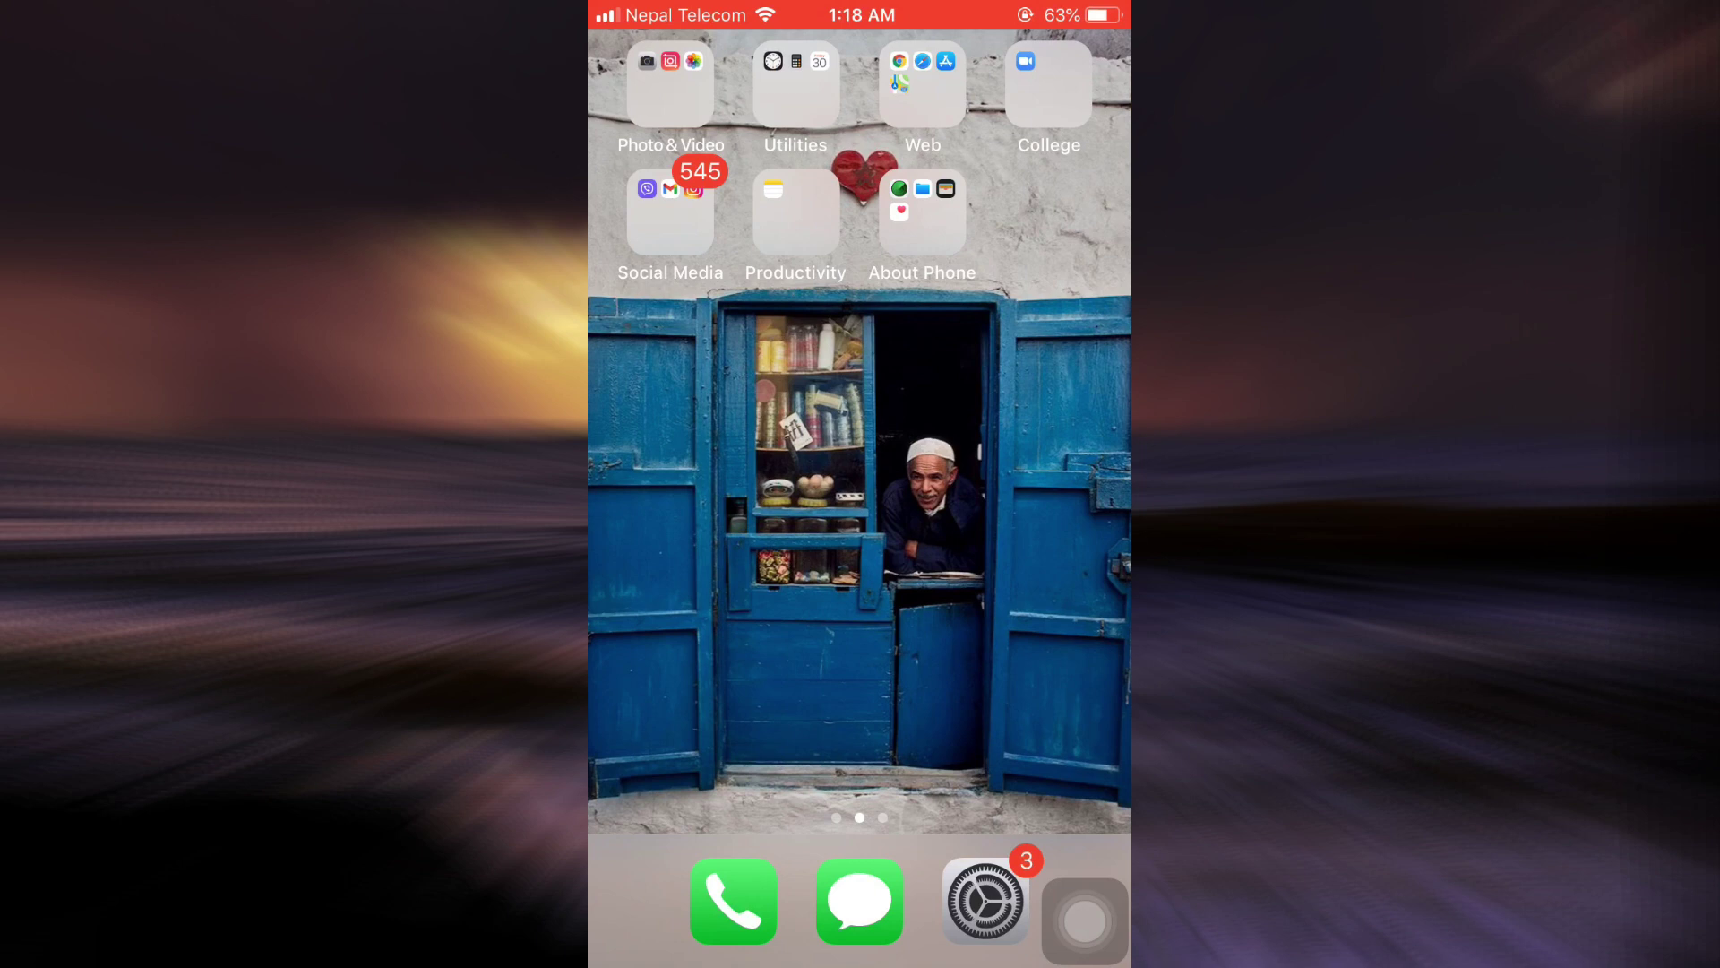
- Launch Chrome from the Home Screen's Web folder to show Netflix
{"action": "left_click", "coordinate": [922, 84]}
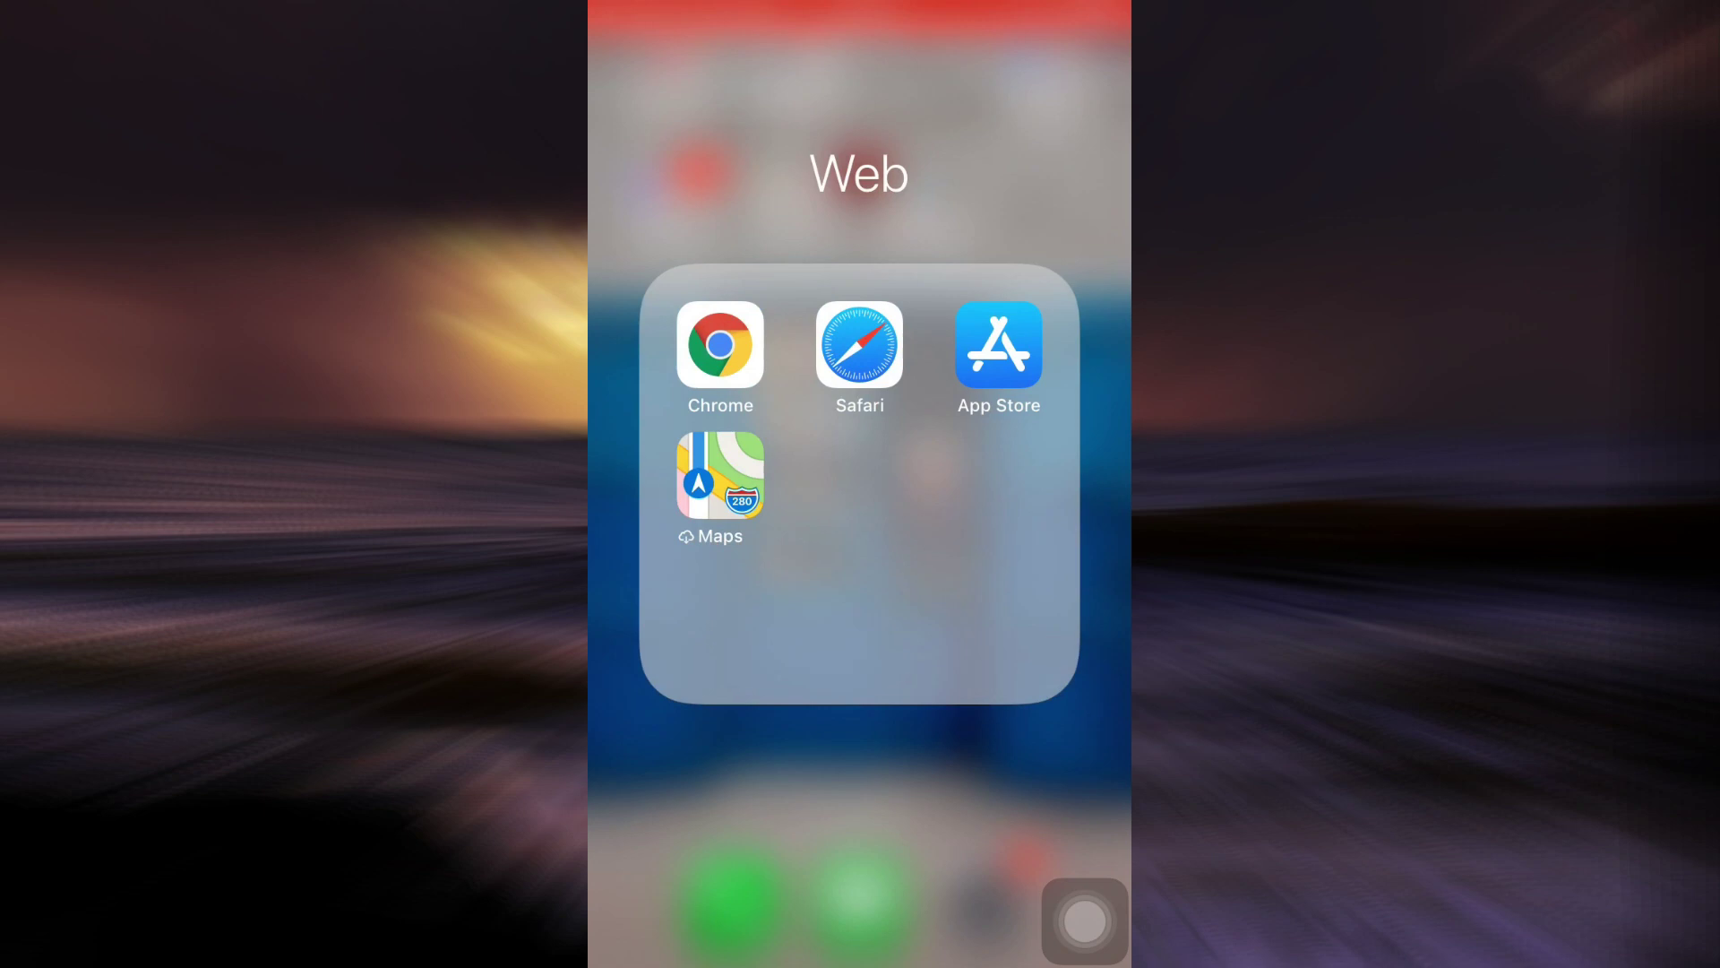
{"action": "left_click", "coordinate": [721, 344]}
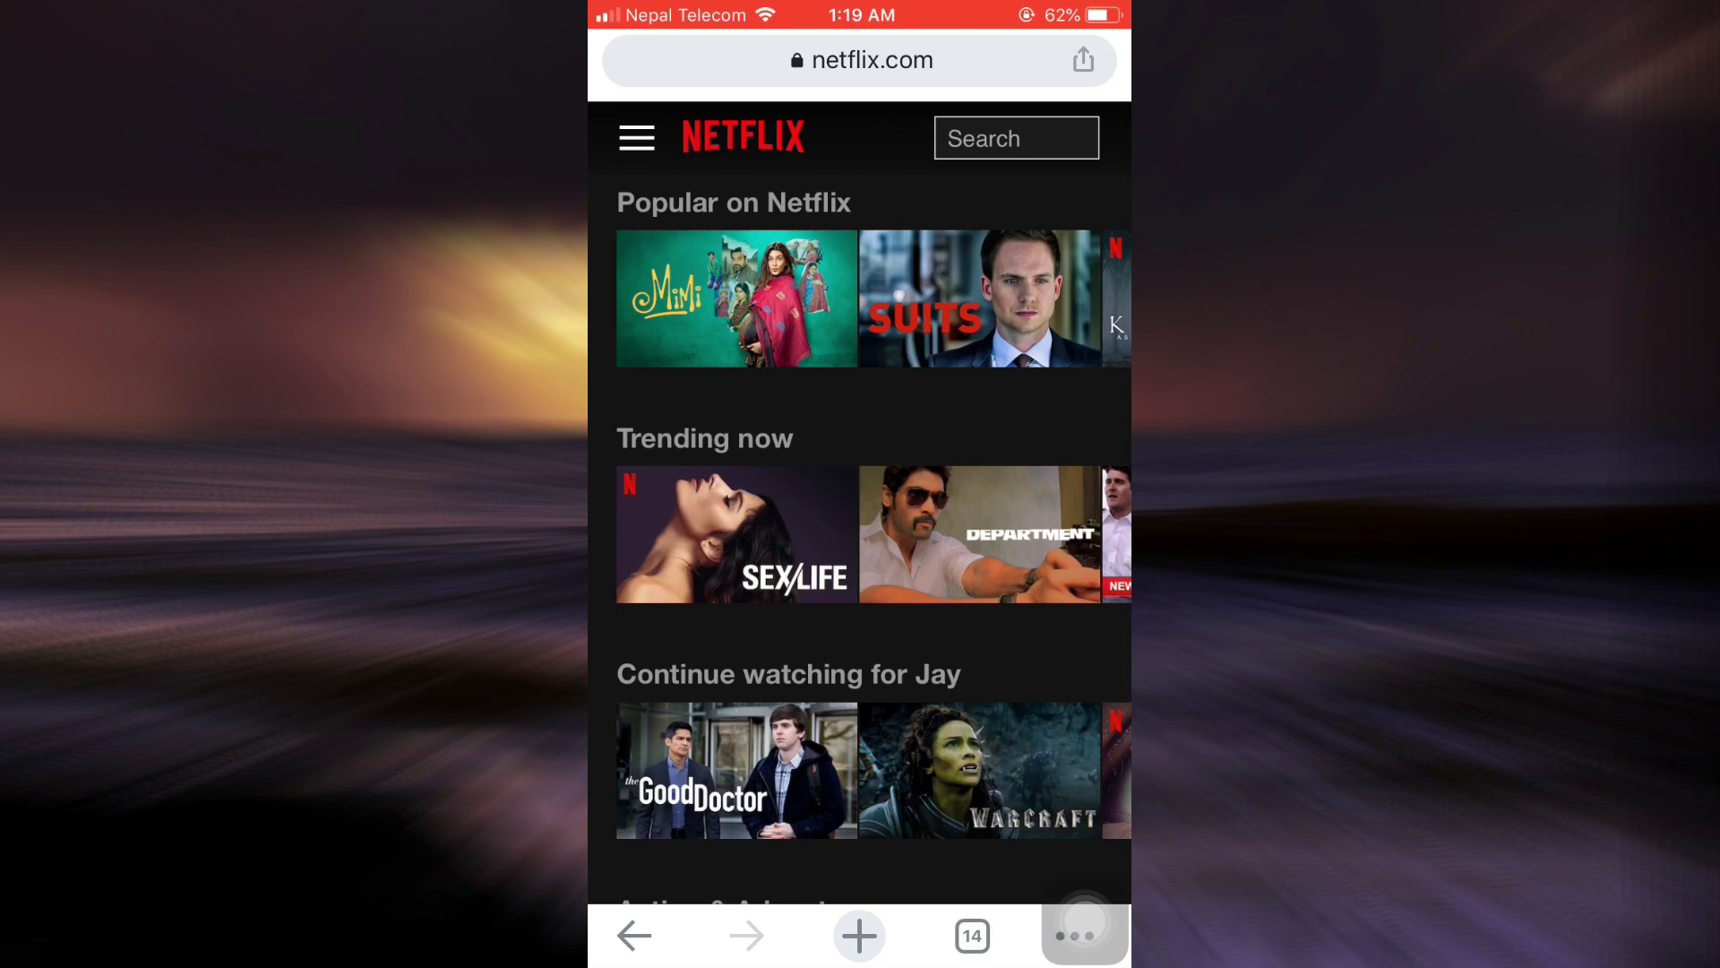
- Go to Netflix's Account page through the side navigation menu
{"action": "left_click", "coordinate": [1075, 935]}
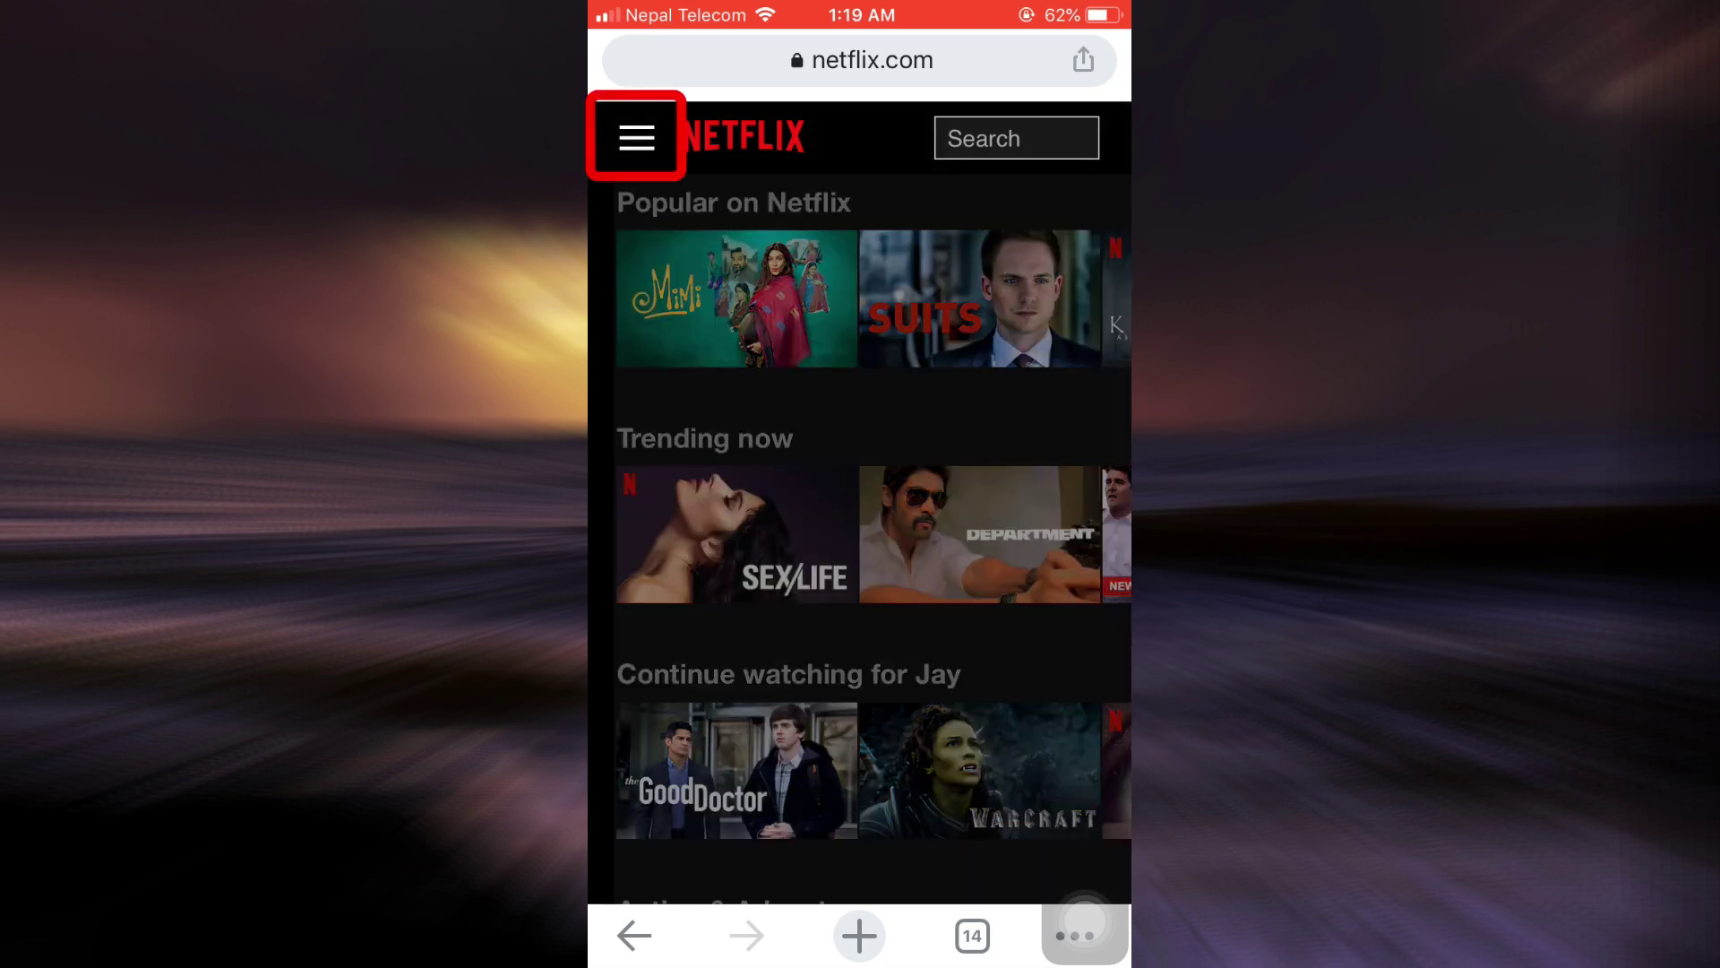
{"action": "left_click", "coordinate": [637, 137]}
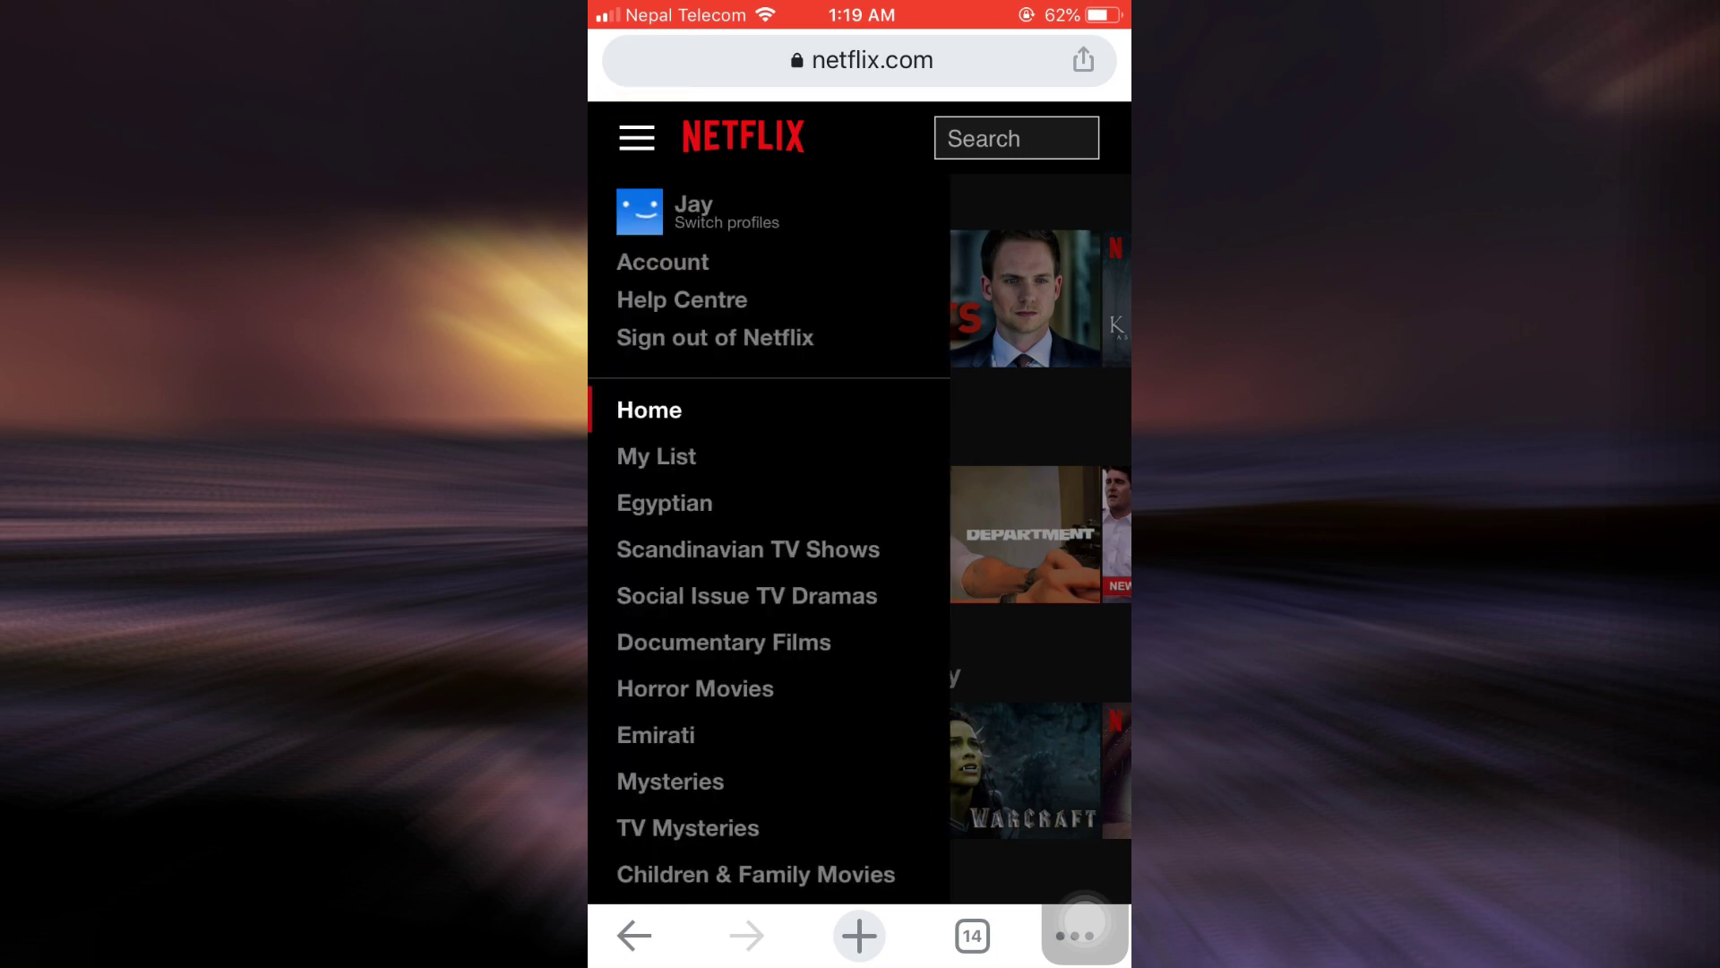
{"action": "left_click", "coordinate": [663, 262]}
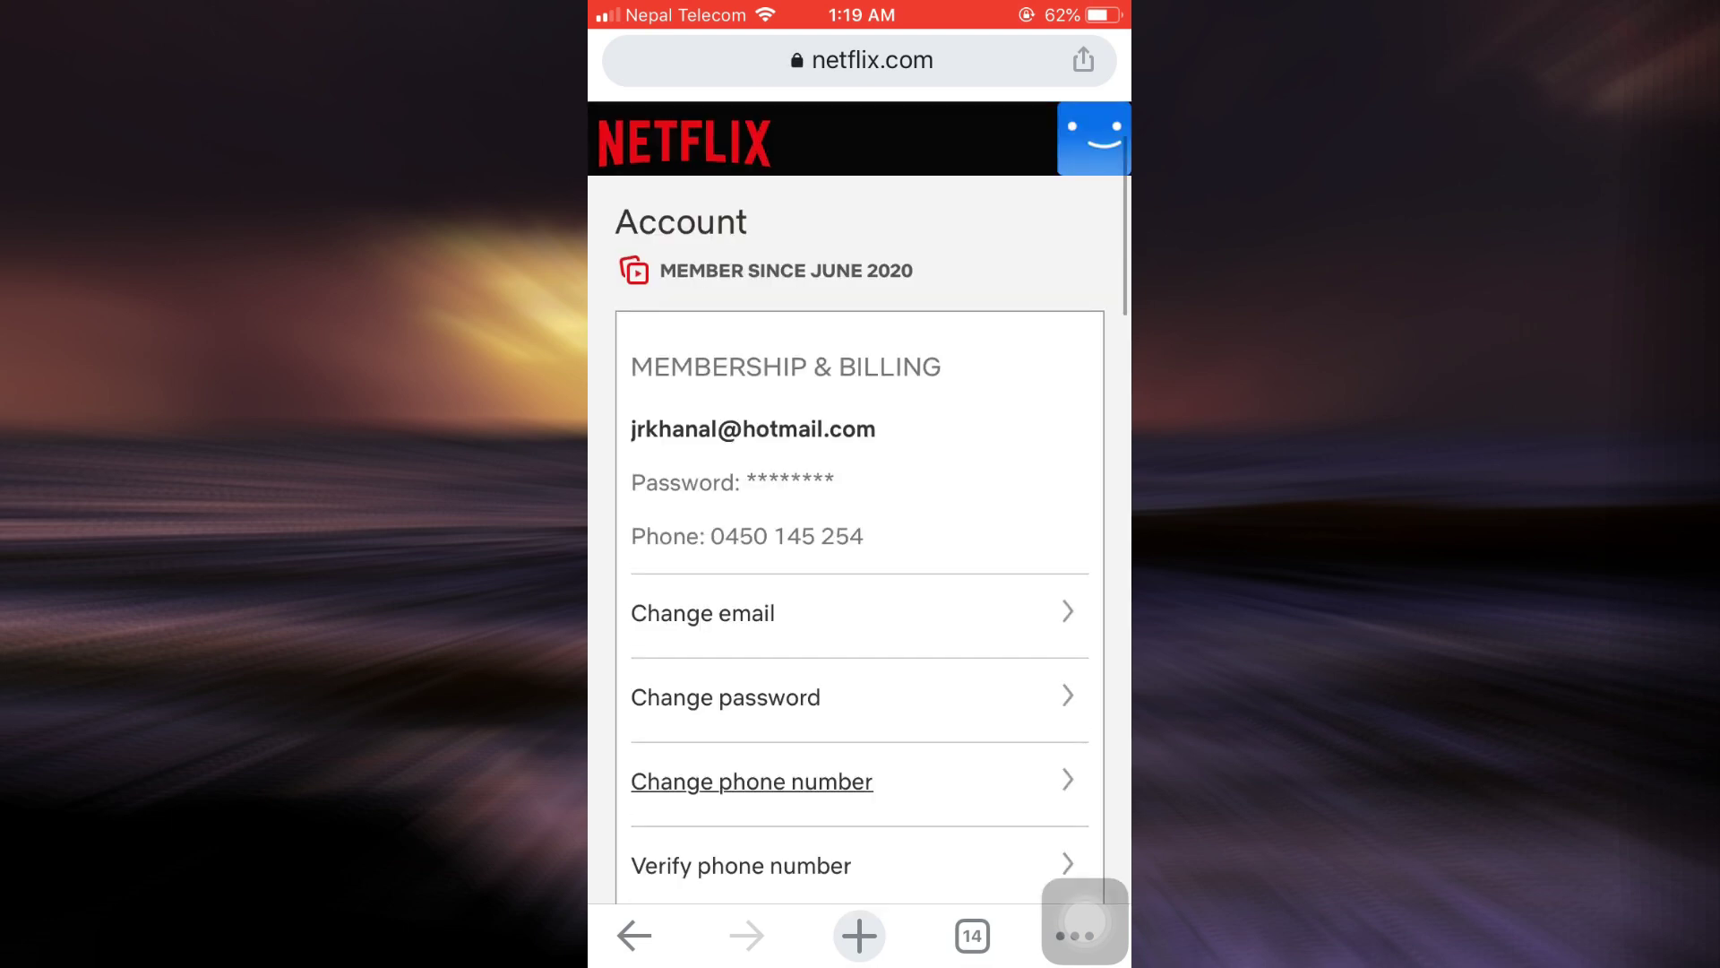
{"action": "scroll", "coordinate": [861, 537], "scroll_direction": "down", "scroll_amount": 7}
{"action": "scroll", "coordinate": [860, 538], "scroll_direction": "up", "scroll_amount": 5}
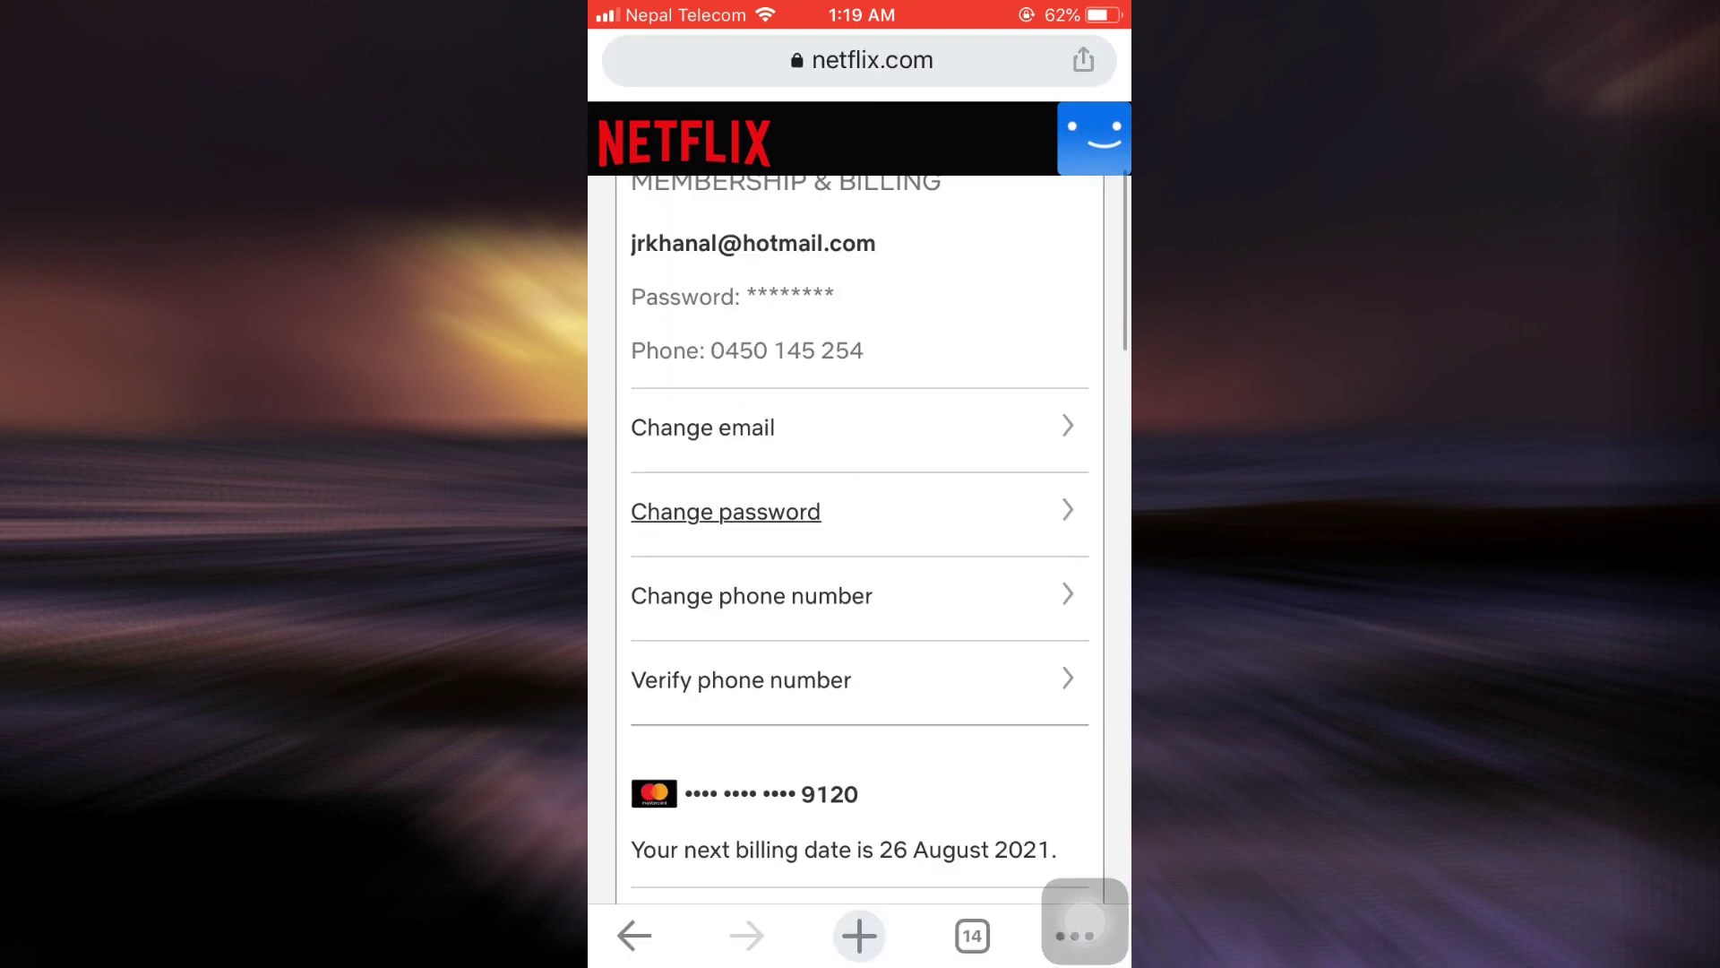
{"action": "scroll", "coordinate": [860, 538], "scroll_direction": "up", "scroll_amount": 3}
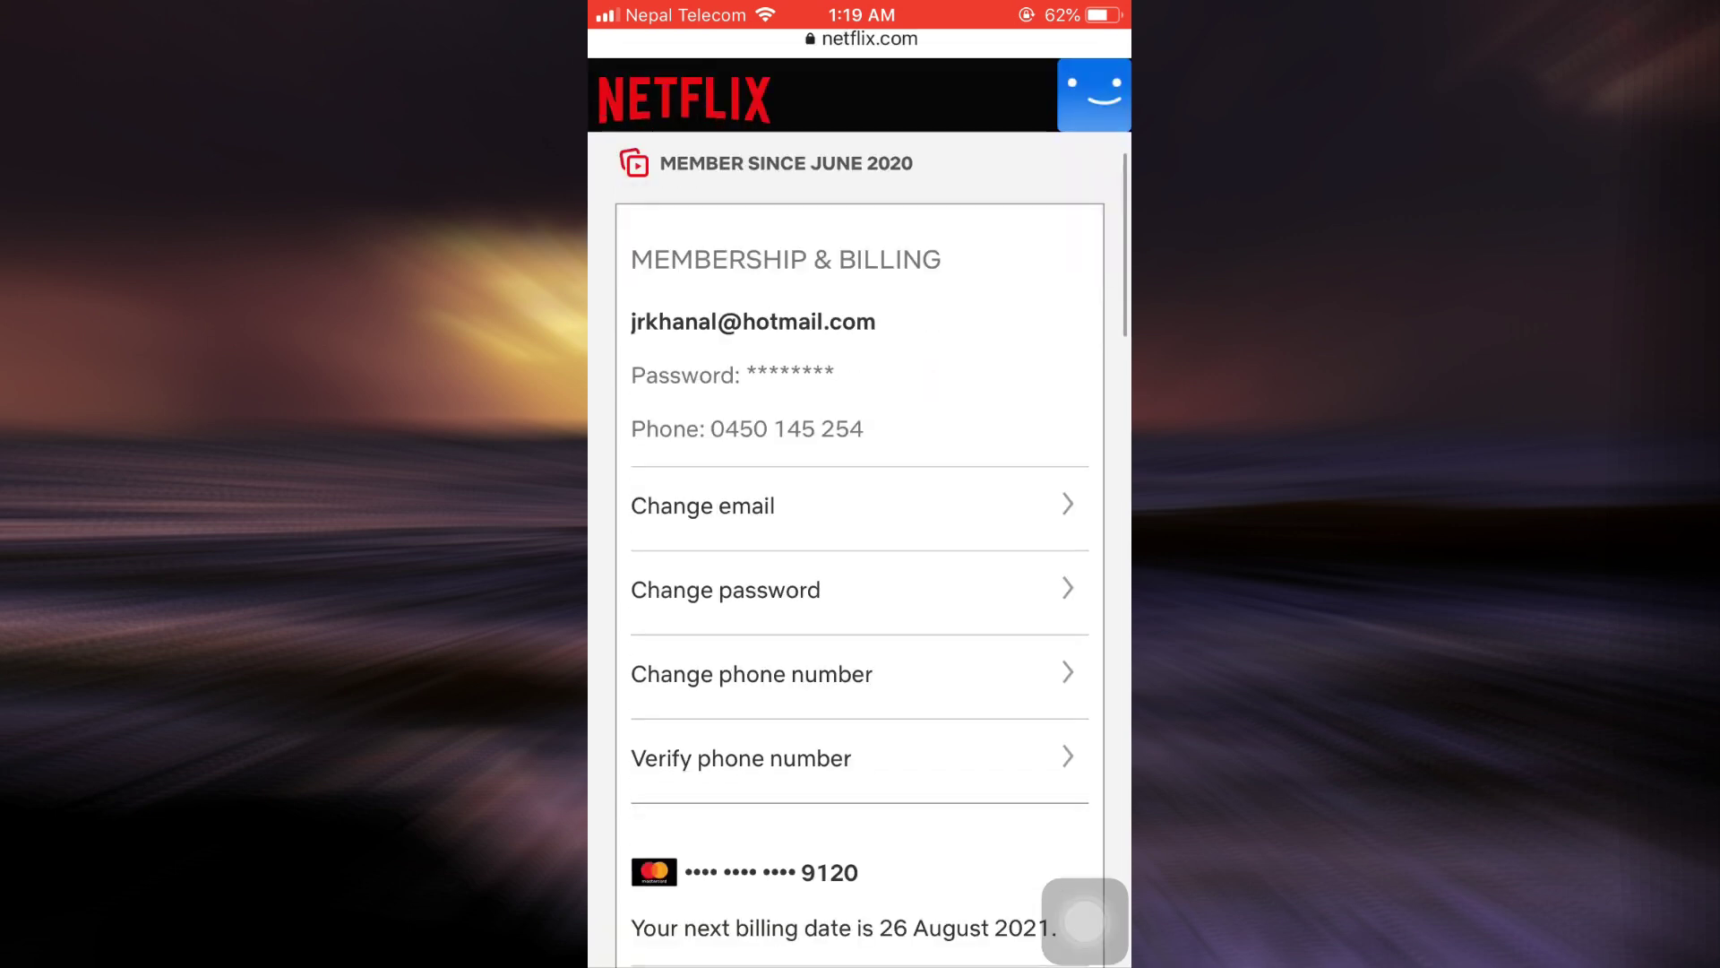
{"action": "scroll", "coordinate": [861, 537], "scroll_direction": "down", "scroll_amount": 2}
{"action": "scroll", "coordinate": [860, 537], "scroll_direction": "down", "scroll_amount": 3}
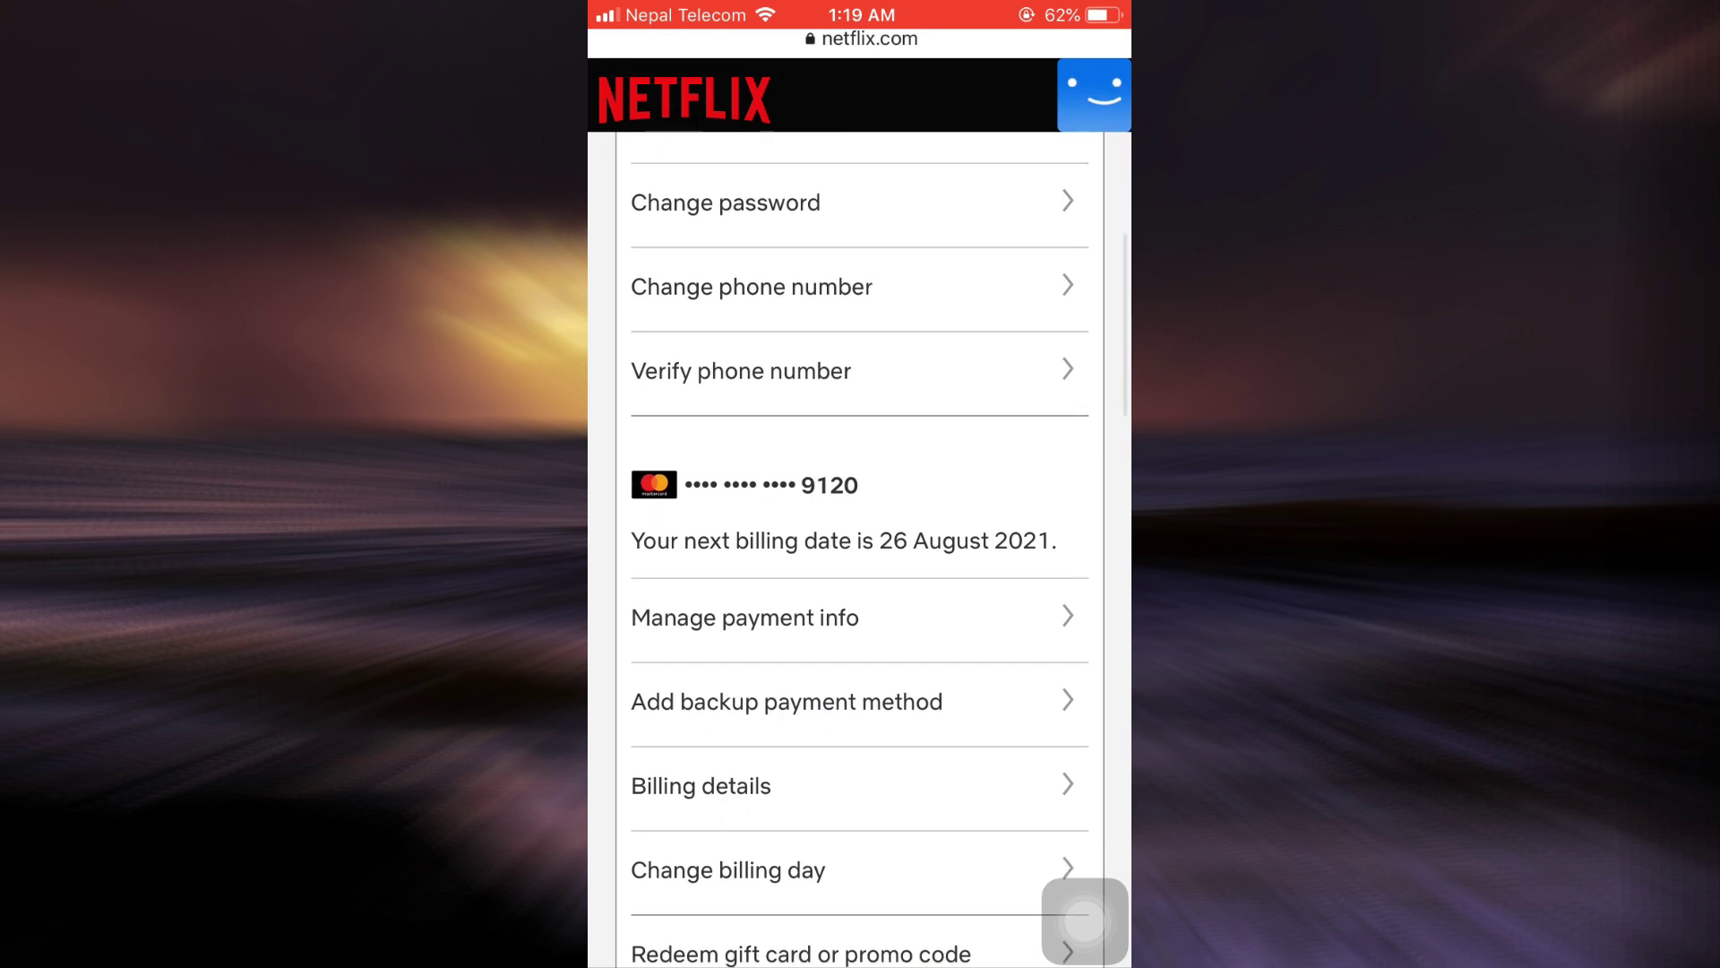
{"action": "scroll", "coordinate": [860, 700], "scroll_direction": "down", "scroll_amount": 2}
{"action": "scroll", "coordinate": [861, 604], "scroll_direction": "down", "scroll_amount": 2}
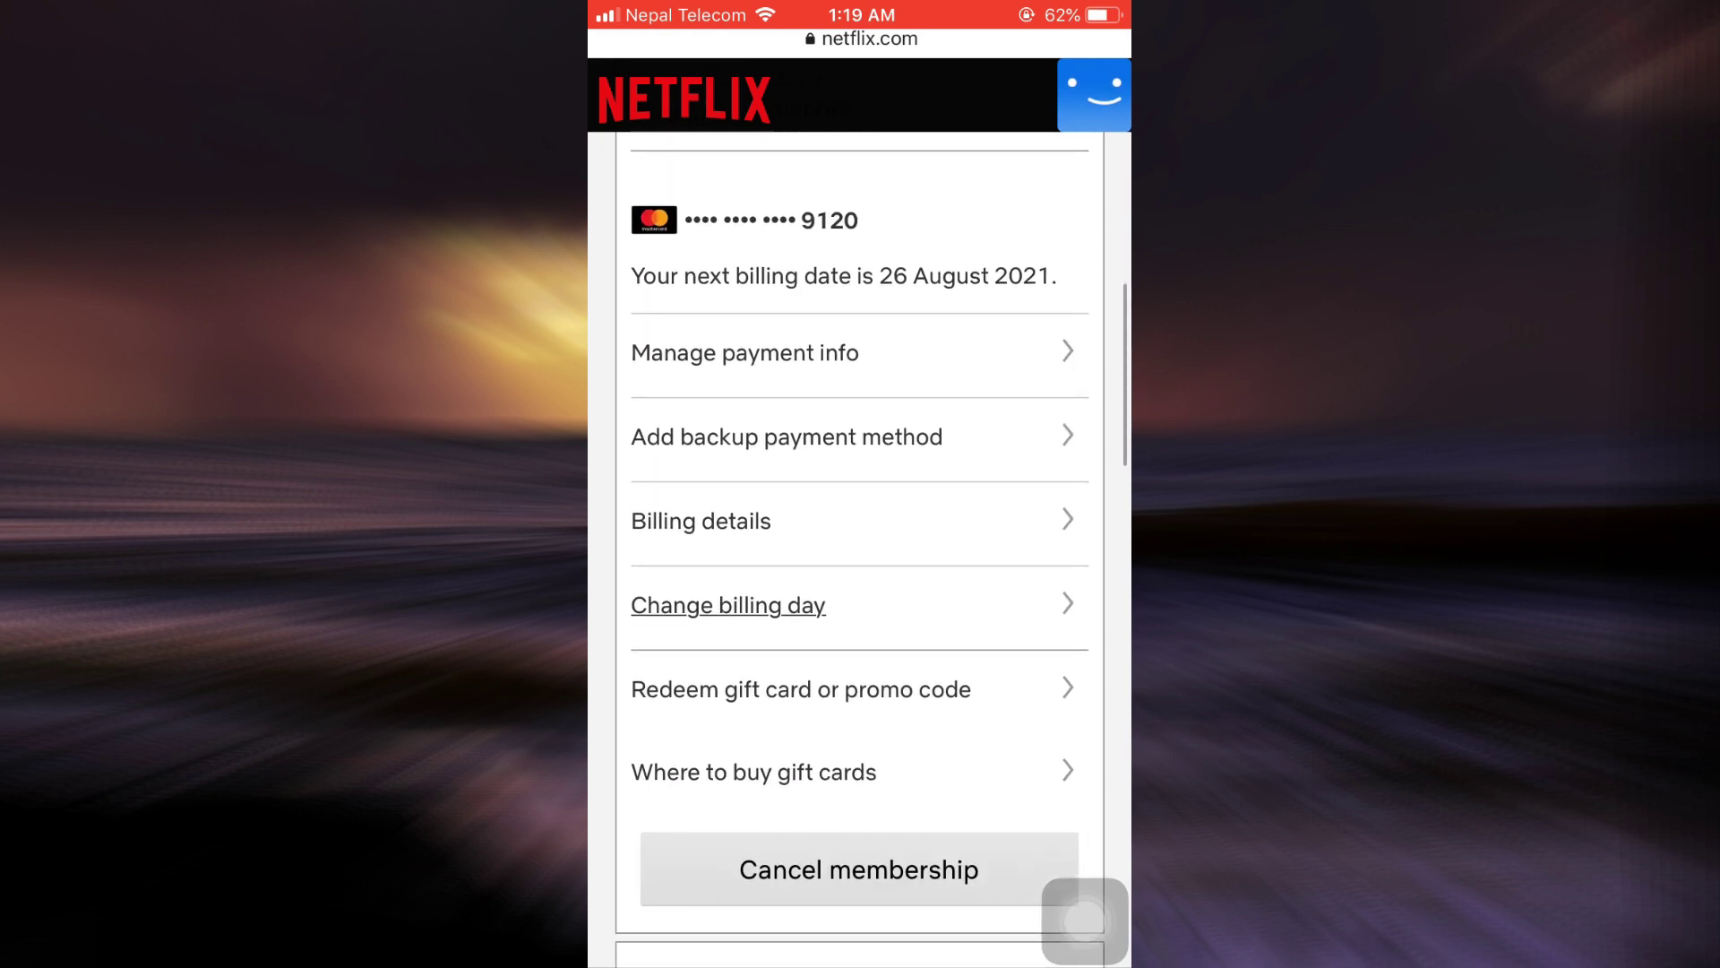
{"action": "scroll", "coordinate": [861, 353], "scroll_direction": "down", "scroll_amount": 1}
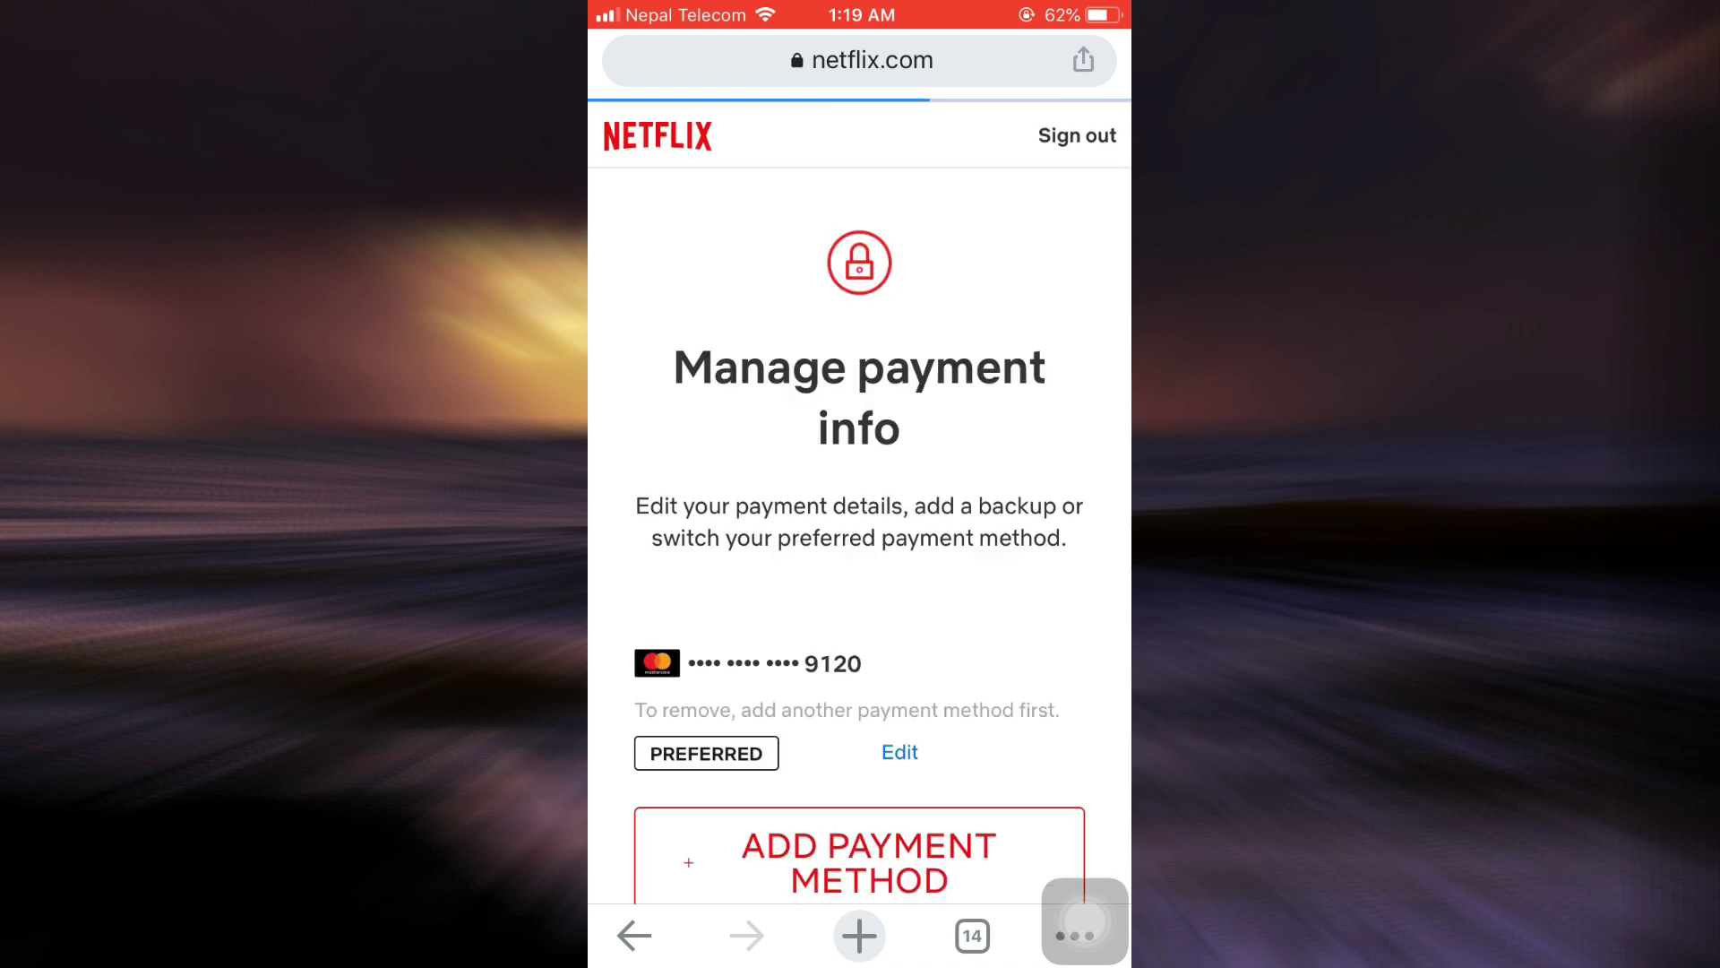
{"action": "scroll", "coordinate": [860, 538], "scroll_direction": "down", "scroll_amount": 3}
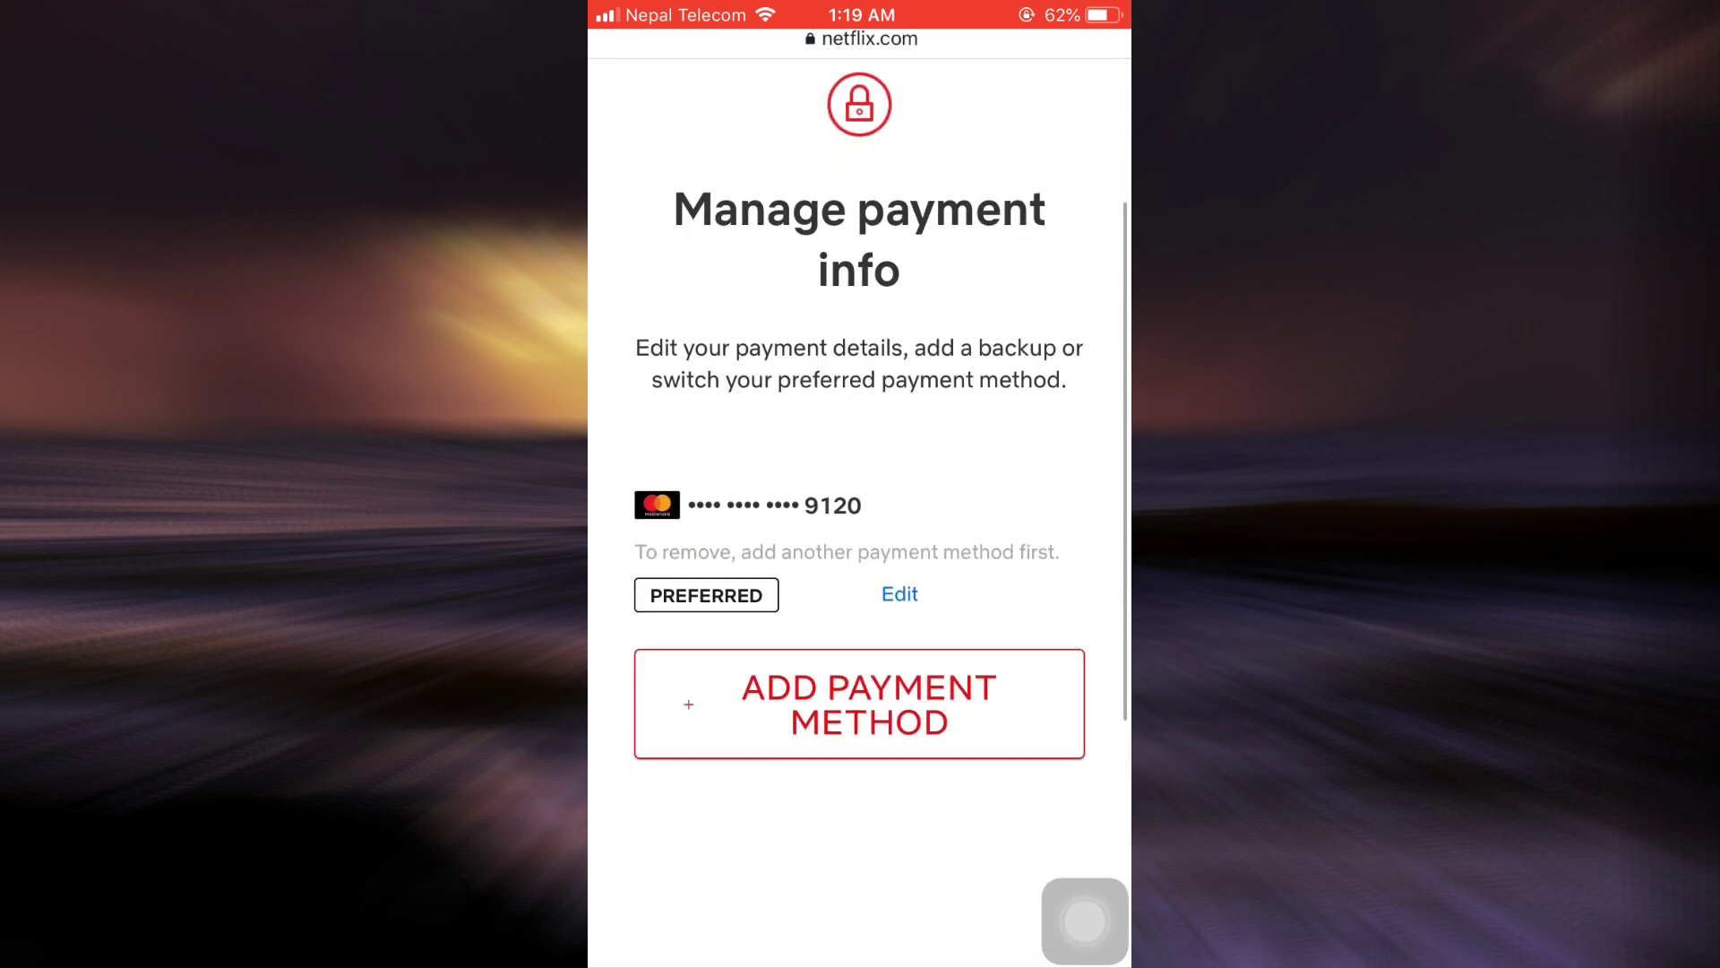